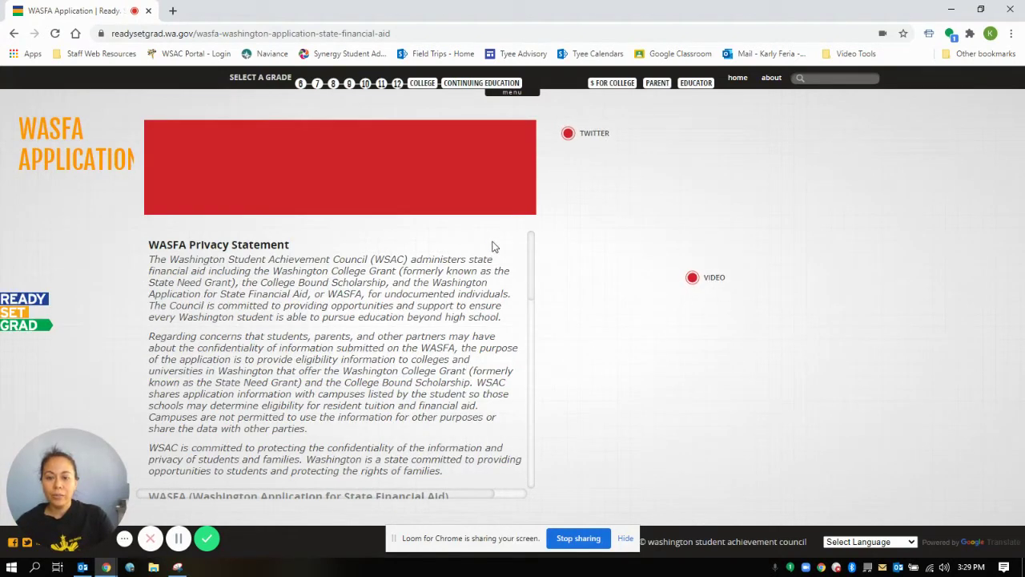
Step: Start a new WASFA questionnaire from the New User section
scroll(493, 246, down, 4)
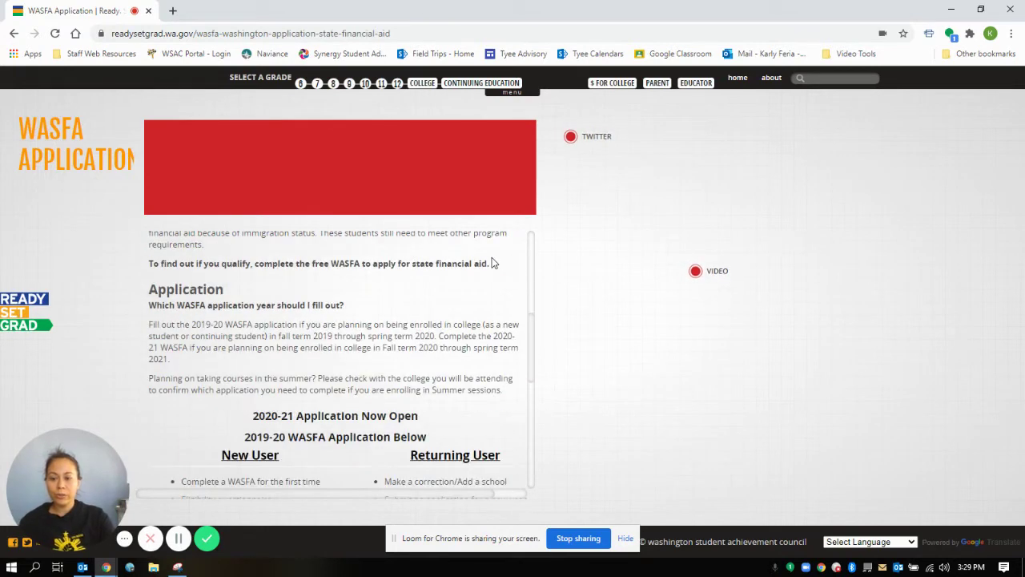
scroll(494, 262, down, 3)
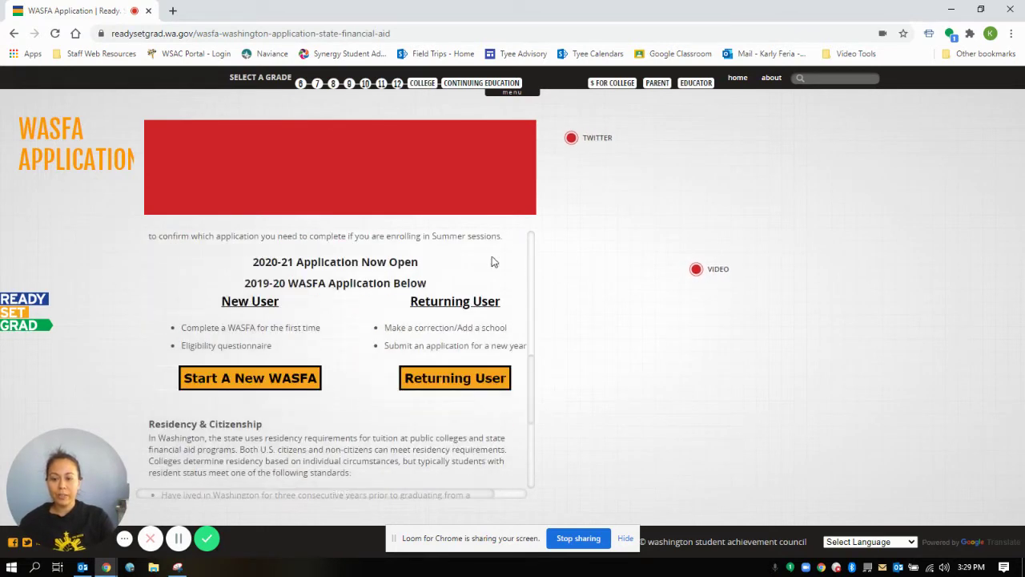
click(247, 362)
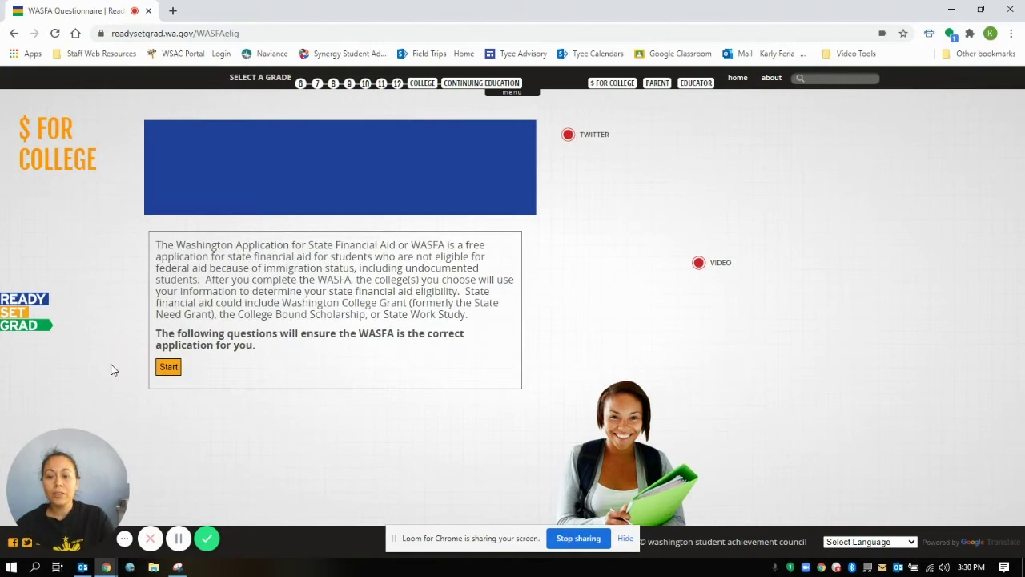
Step: Begin the eligibility questions and answer No to both U.S. citizenship and SSN/DACA
click(168, 369)
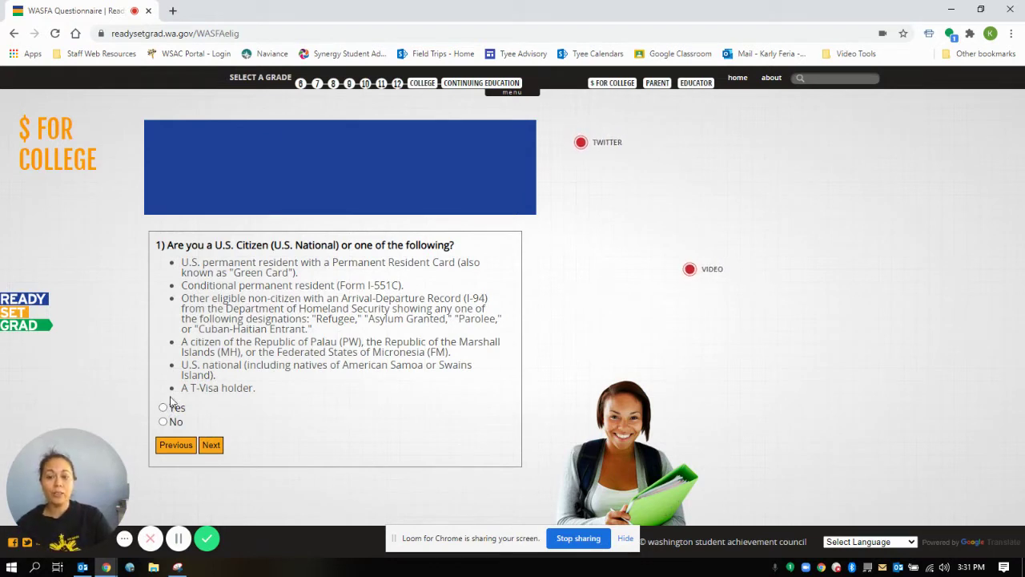
click(174, 422)
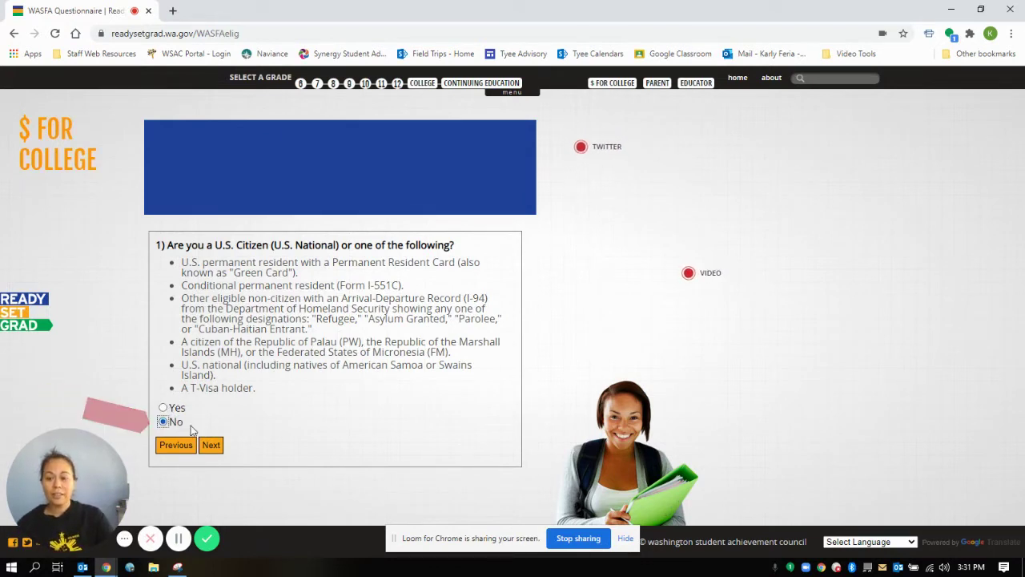
click(210, 445)
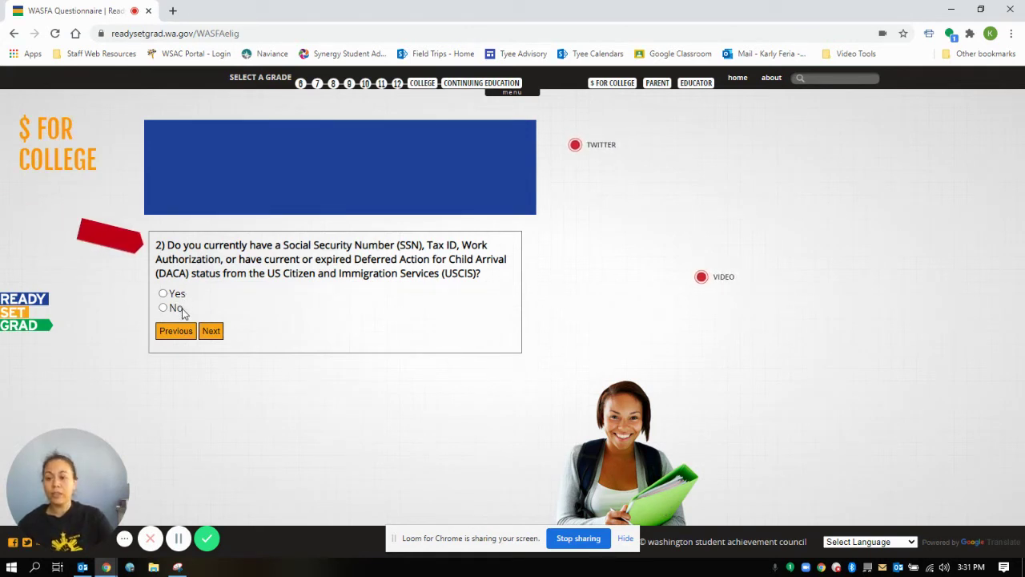
click(183, 312)
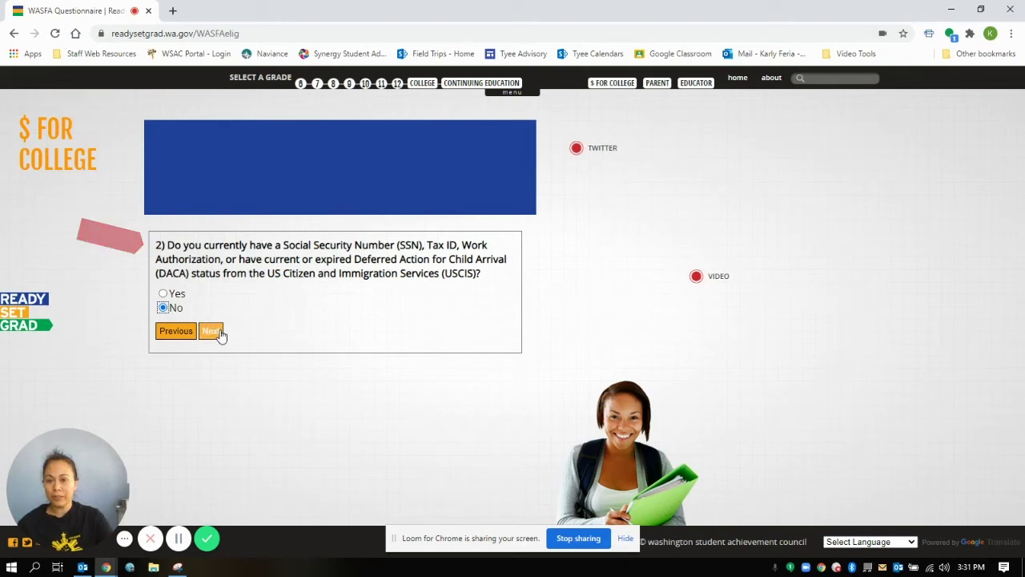
click(213, 332)
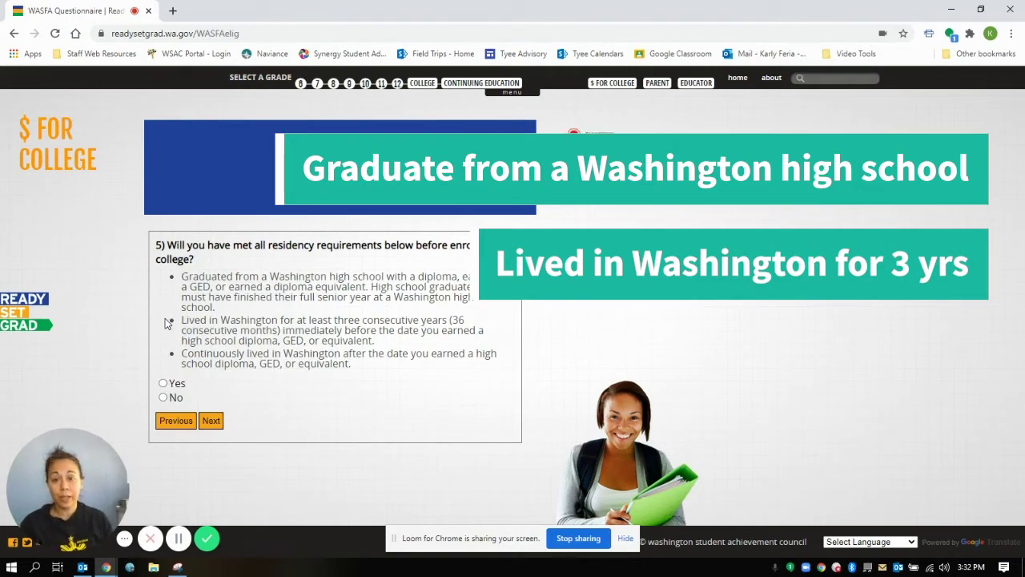
Step: Review the 36-consecutive-month residency requirement, answer Yes, and submit for the eligibility result
drag(451, 320, 280, 331)
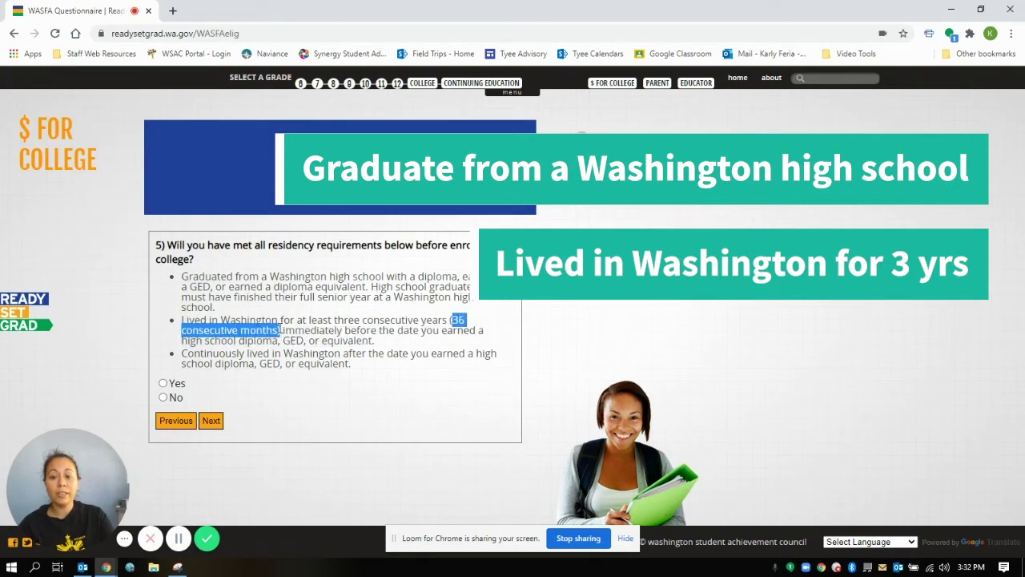
click(125, 327)
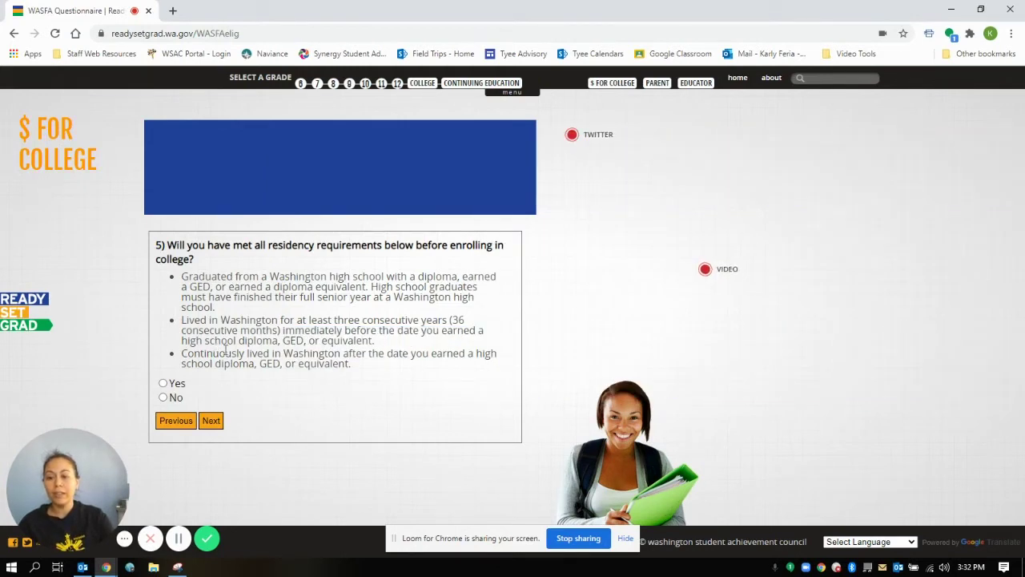
click(162, 383)
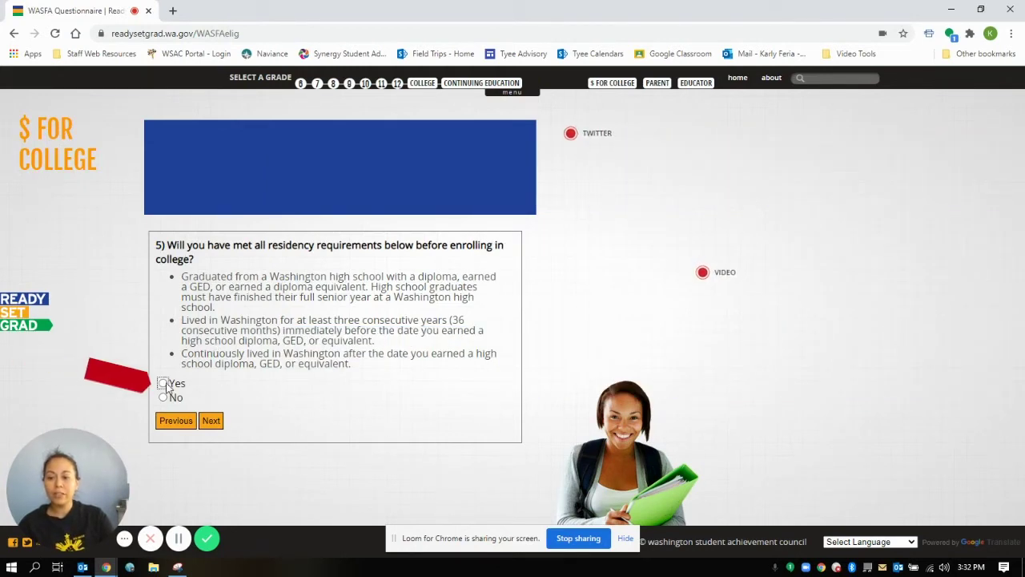
click(211, 421)
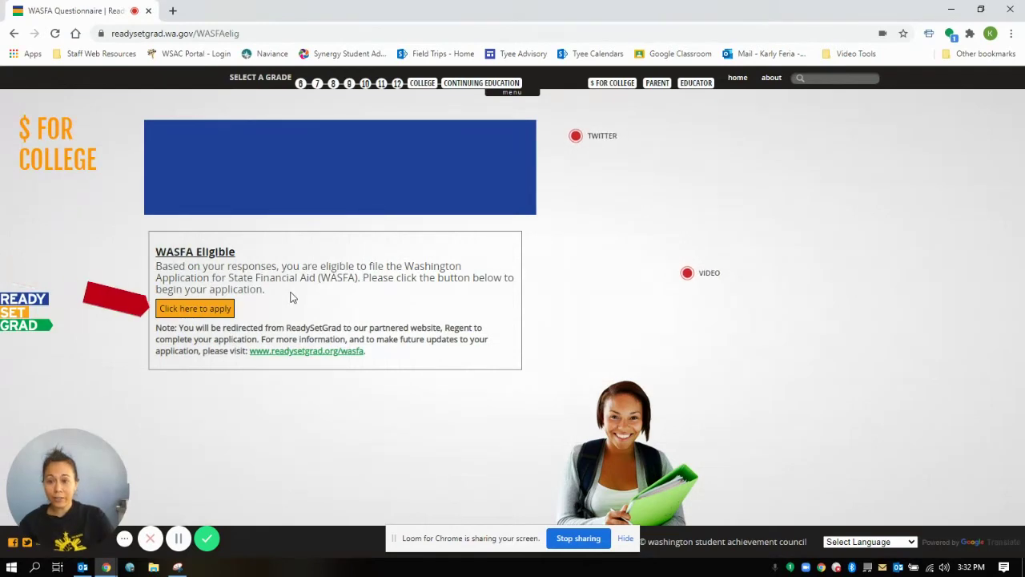
Step: Follow the apply link to WASFA and choose Create Your Account
click(206, 311)
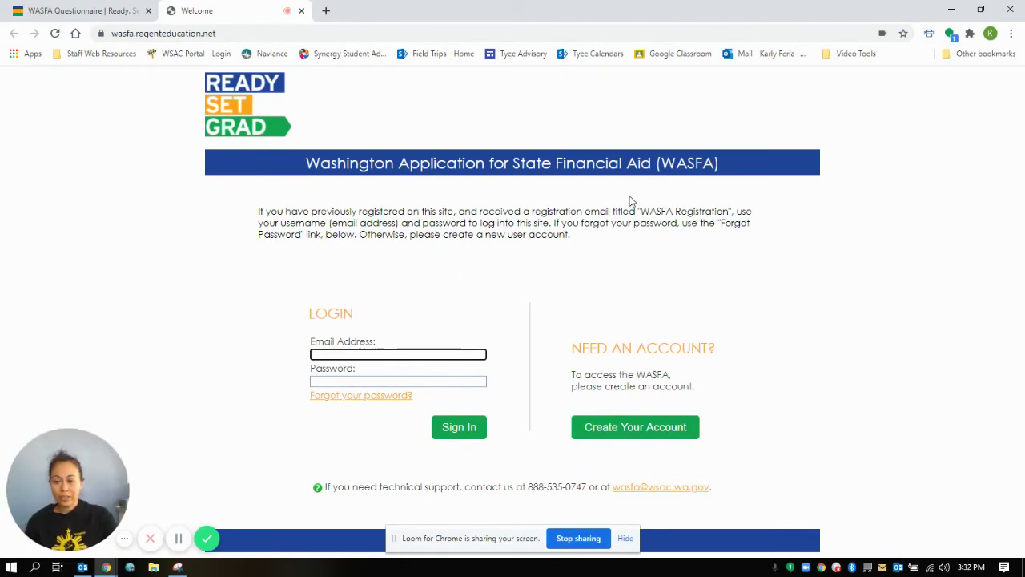
click(653, 429)
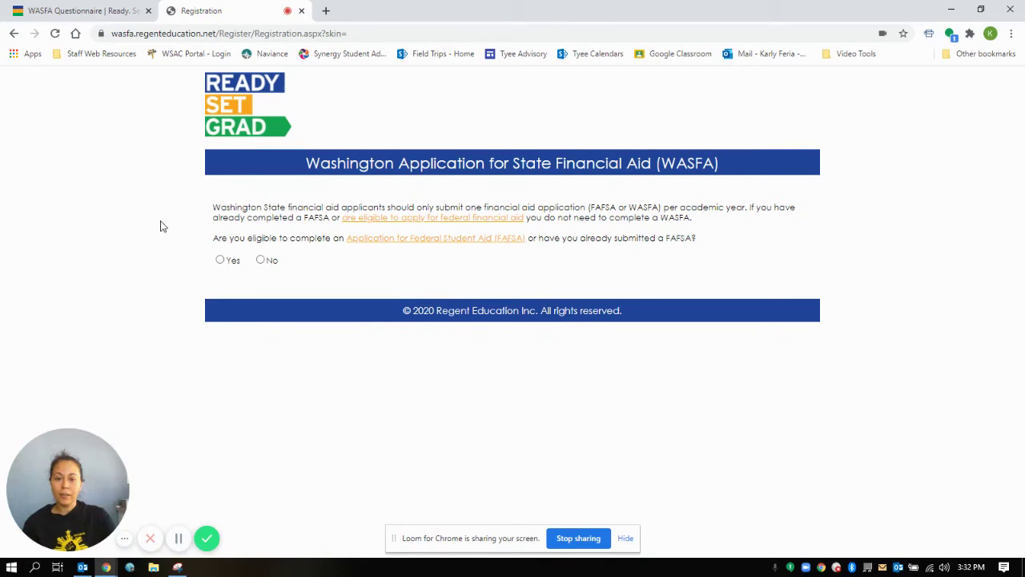
Step: Answer No to the FAFSA eligibility question on the registration page
click(262, 261)
scroll(936, 295, down, 3)
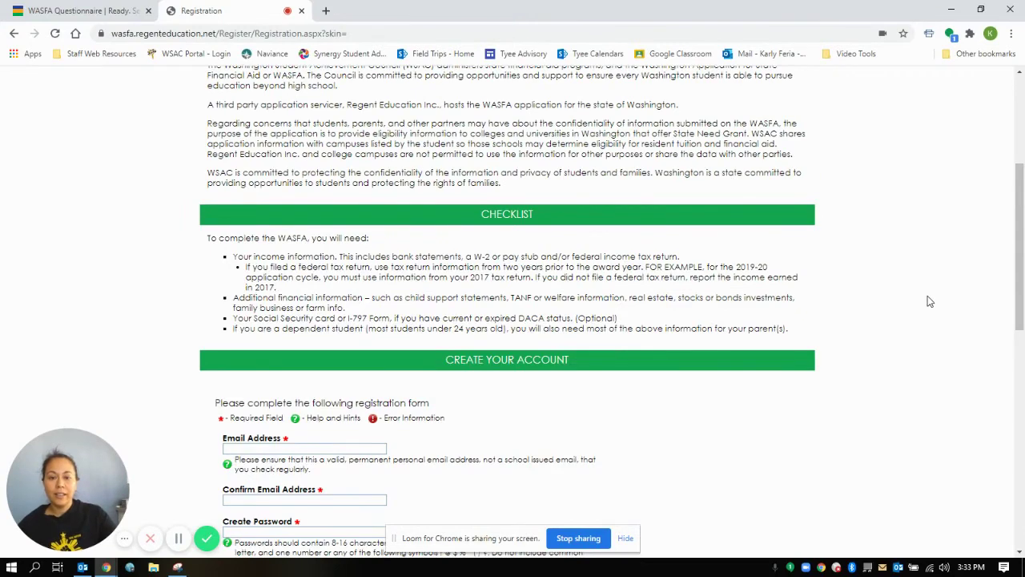
scroll(930, 296, up, 1)
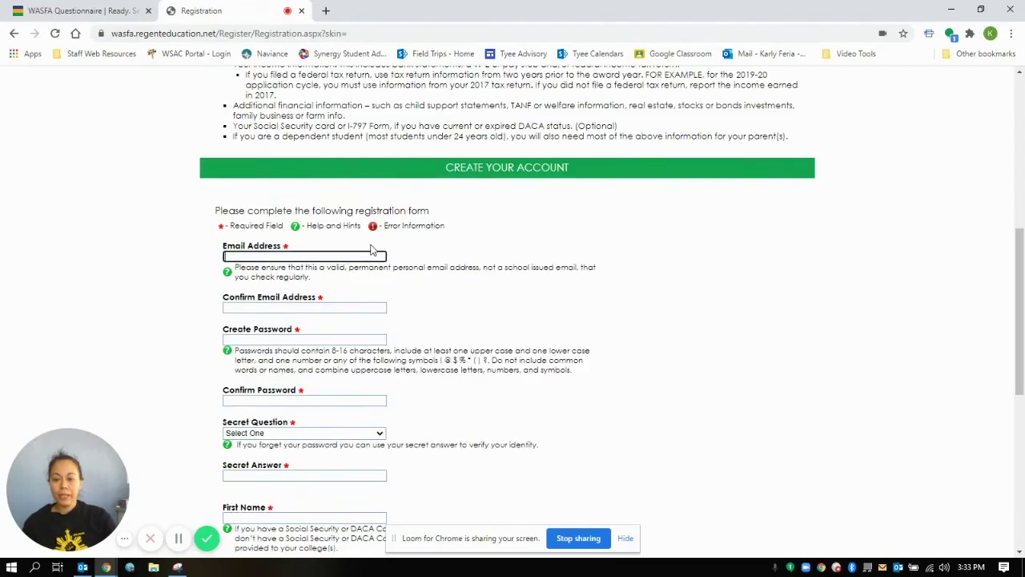
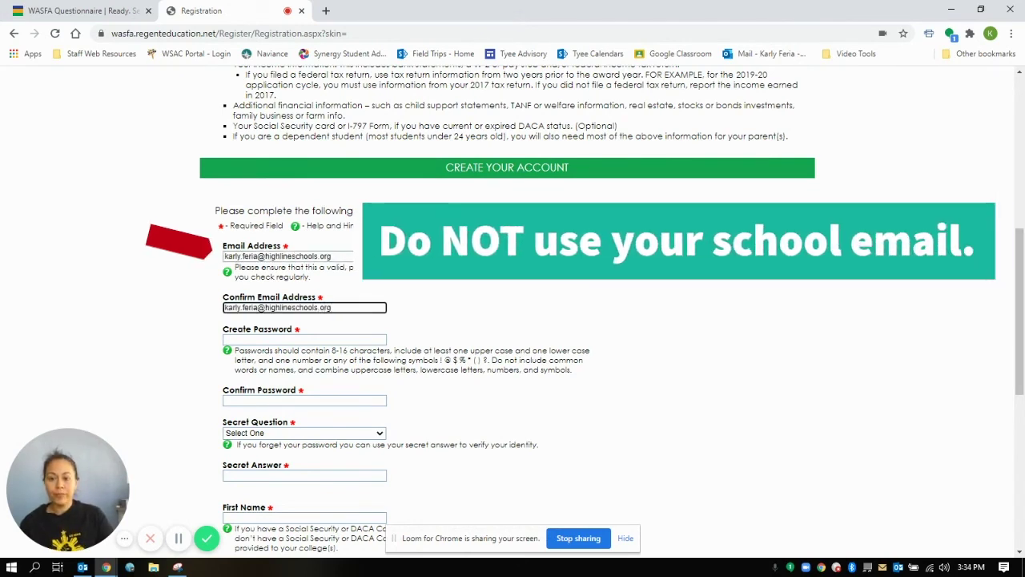
Step: Enter the applicant's e-mail address and create the account password
key(Tab)
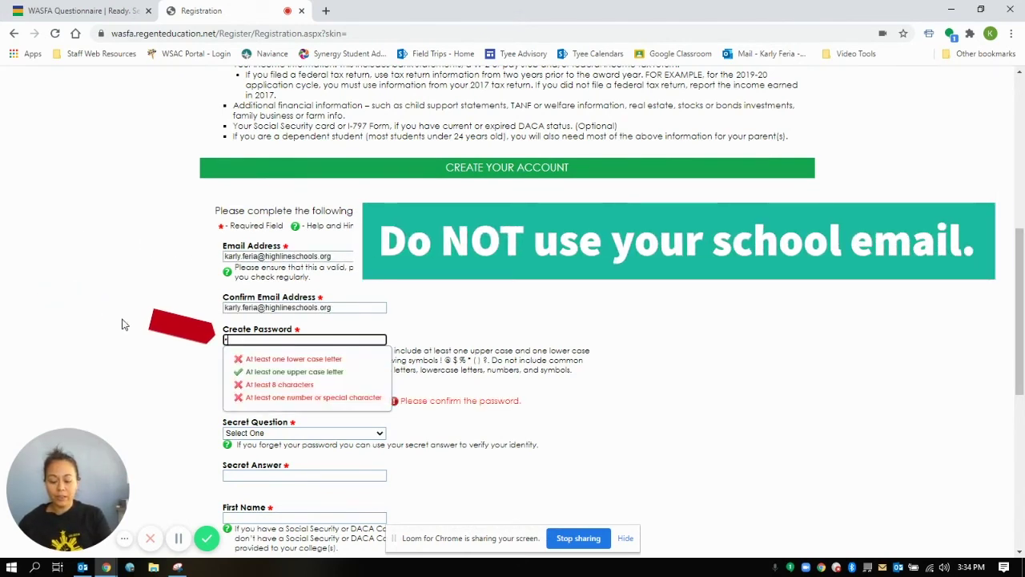
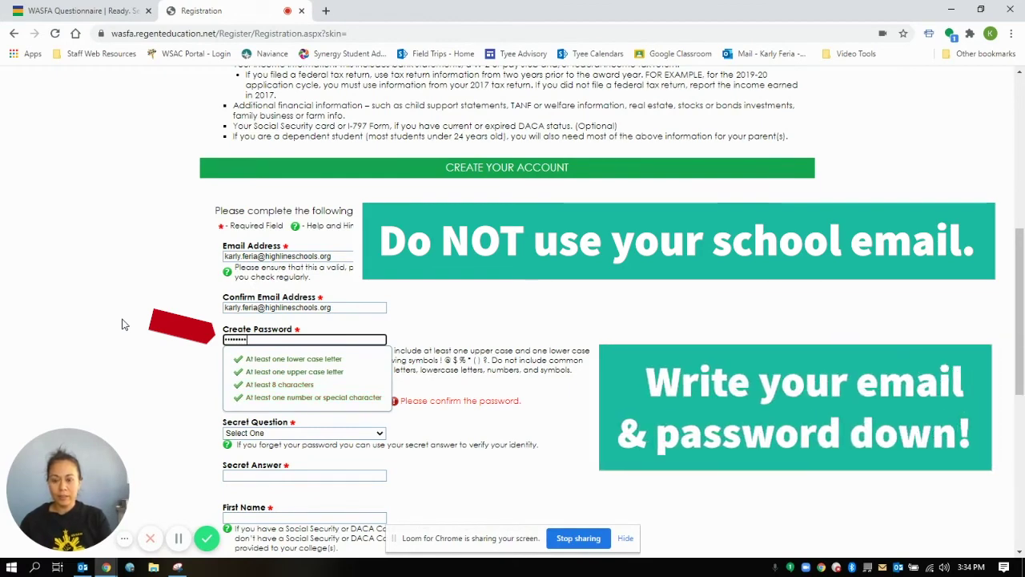
key(Tab)
Step: Choose 'My pet's name' as the secret question and enter the secret answer
key(Tab)
scroll(385, 172, down, 2)
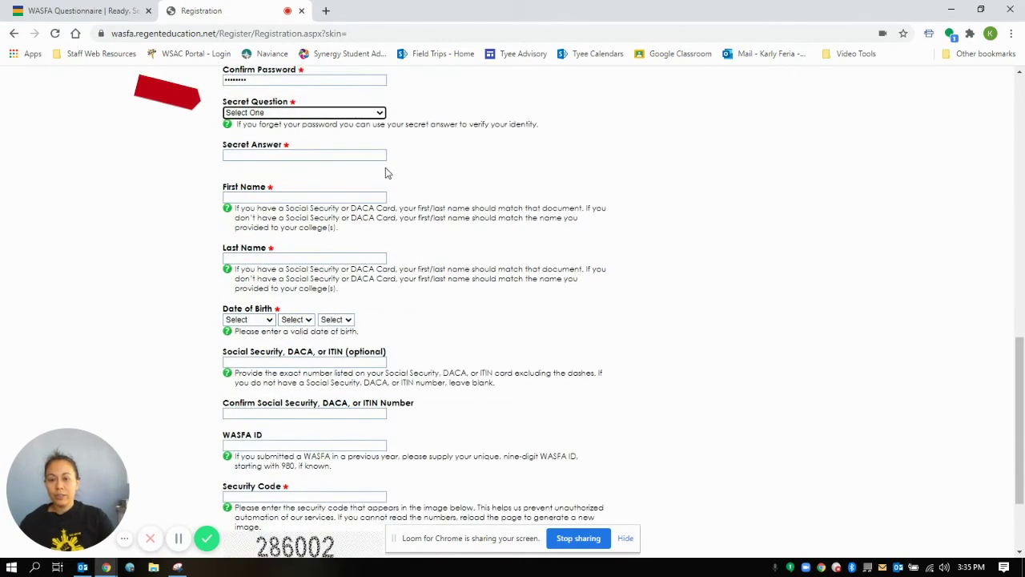
click(379, 113)
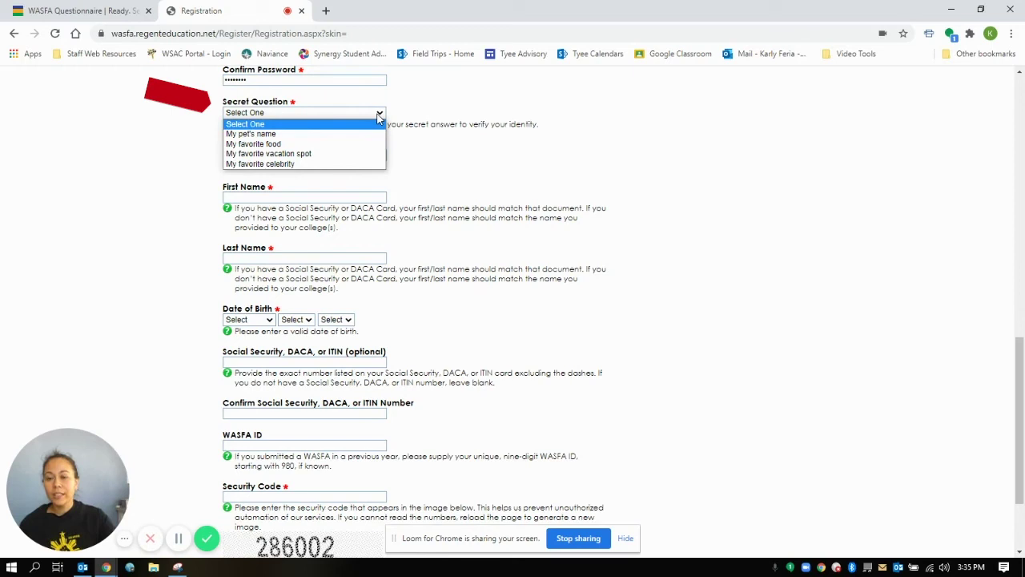
click(352, 134)
click(285, 155)
key(Tab)
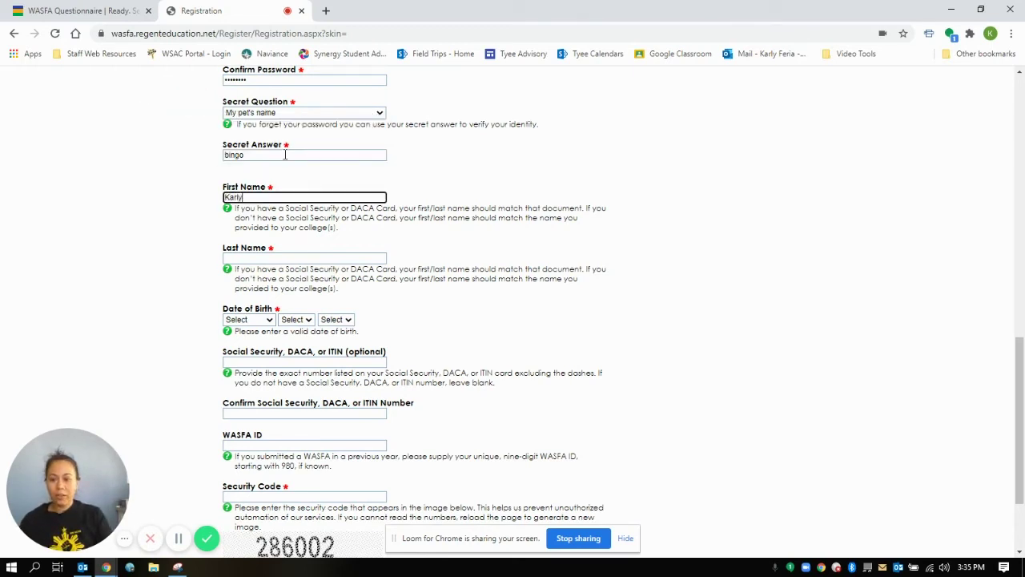
Step: Fill in the applicant's first and last names and the date of birth
key(Tab)
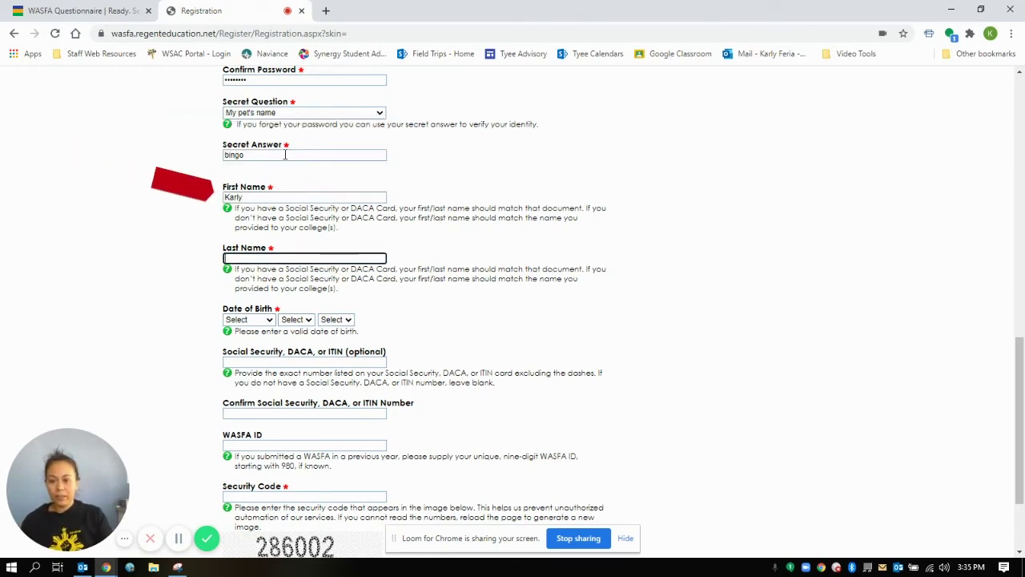
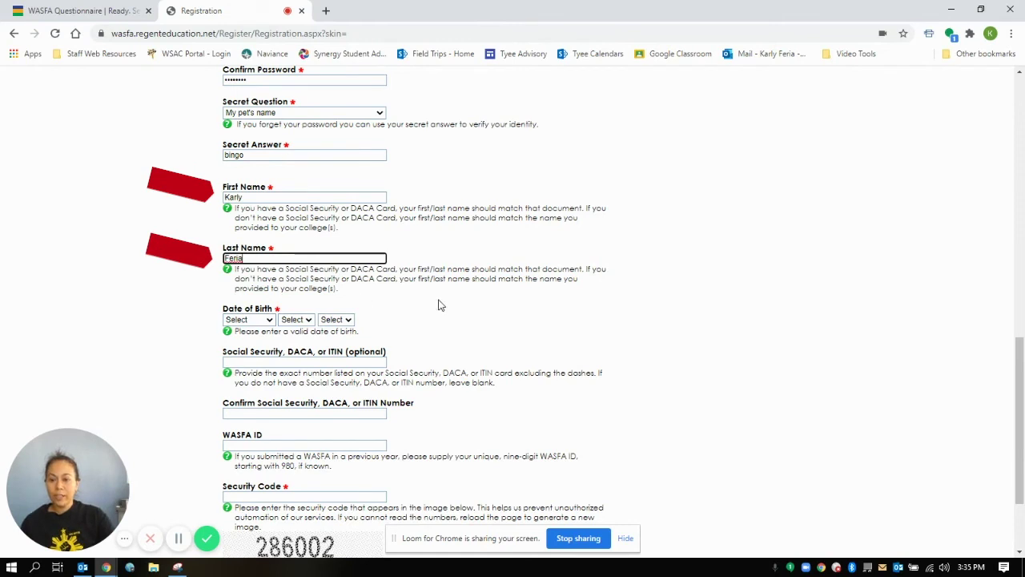
scroll(440, 304, down, 3)
click(270, 194)
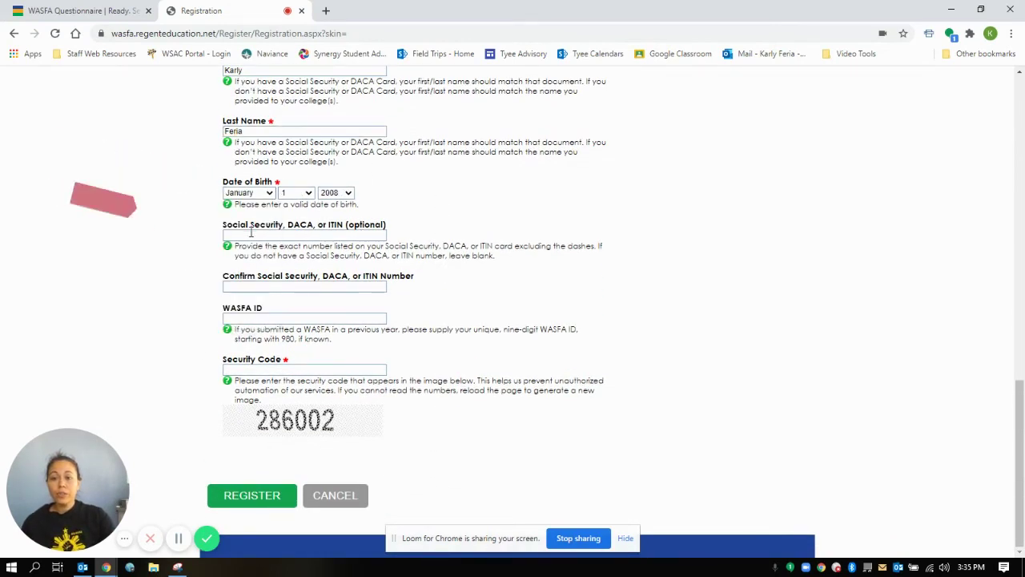
click(251, 233)
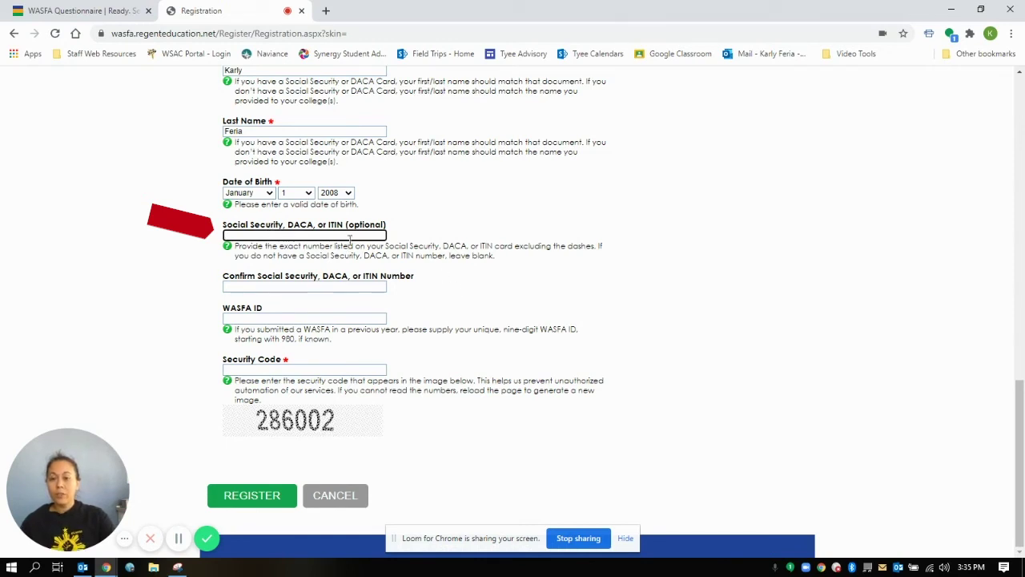
Step: Leave the optional SSN and WASFA ID fields blank
click(301, 286)
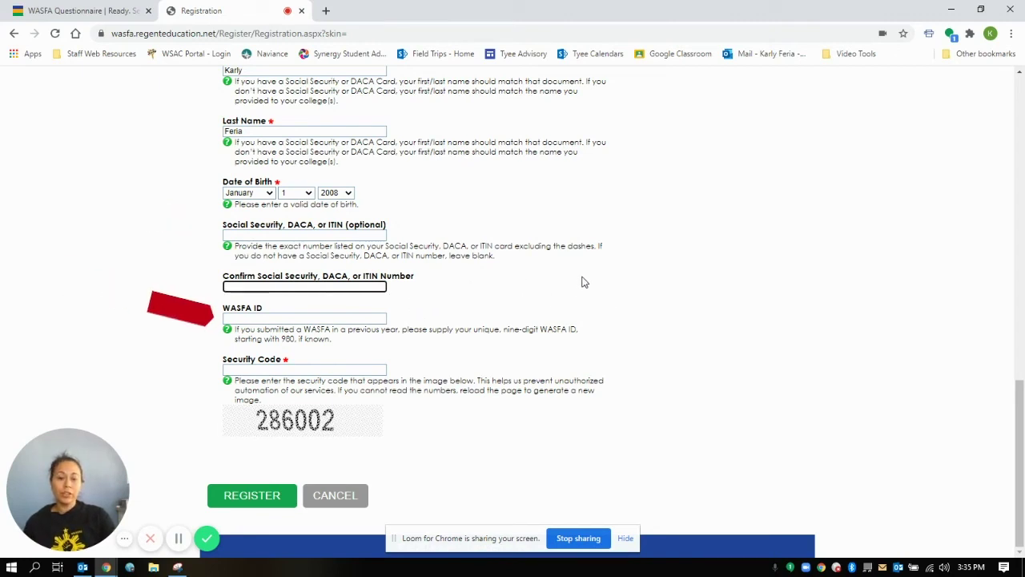
click(356, 319)
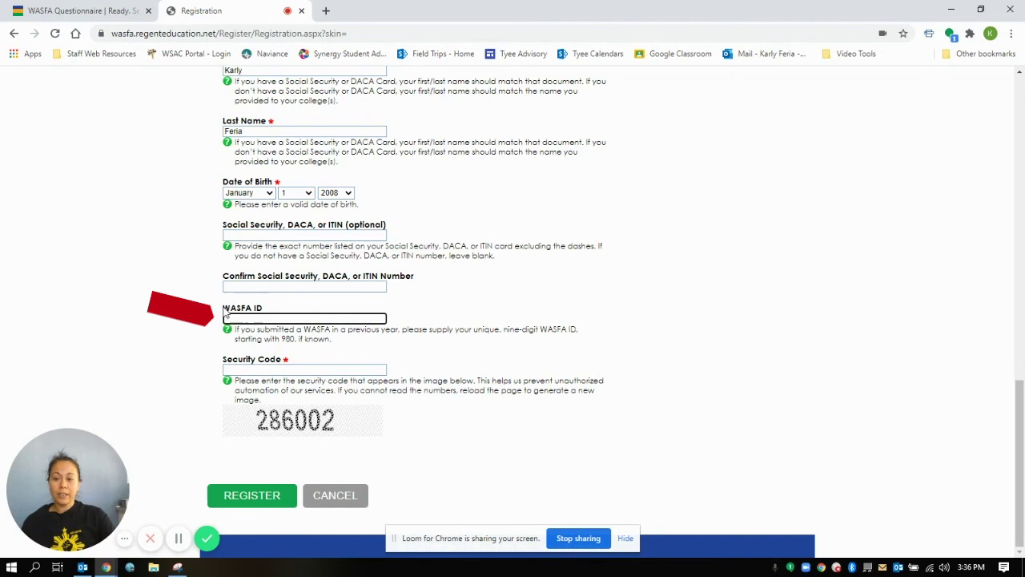
drag(224, 311, 266, 313)
click(286, 315)
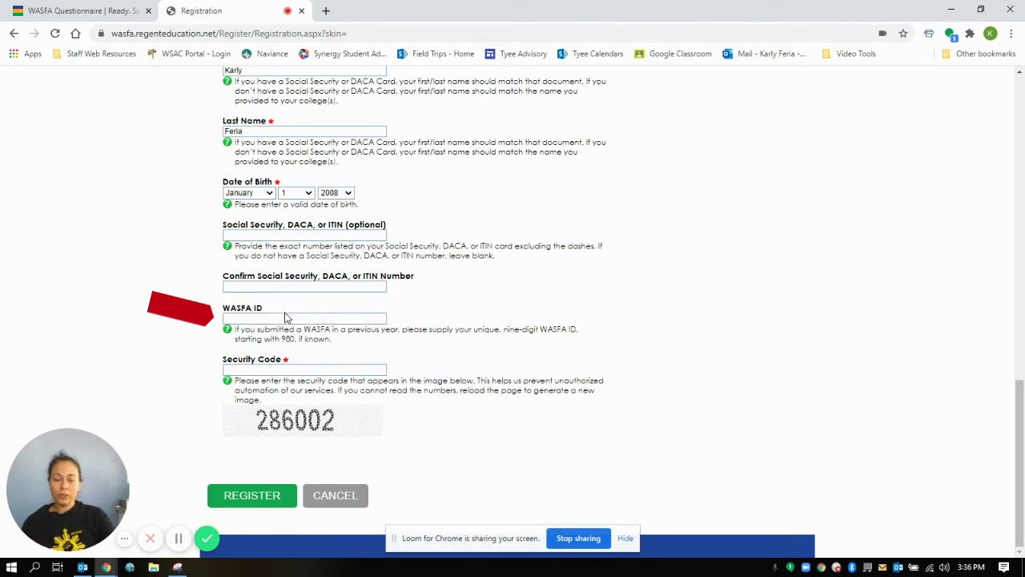
Step: Enter the security code shown in the image and submit the registration
click(276, 369)
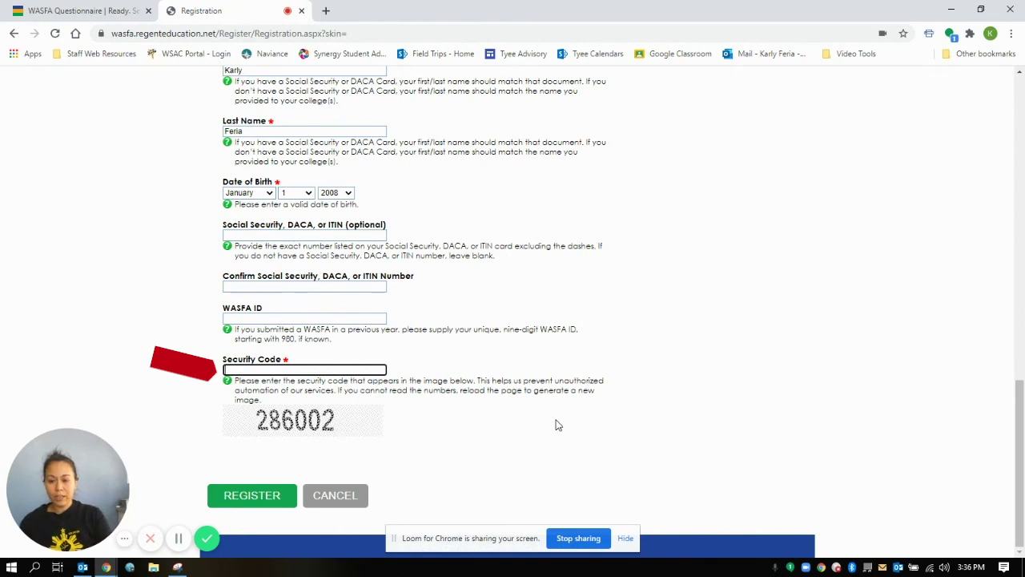
text(286)
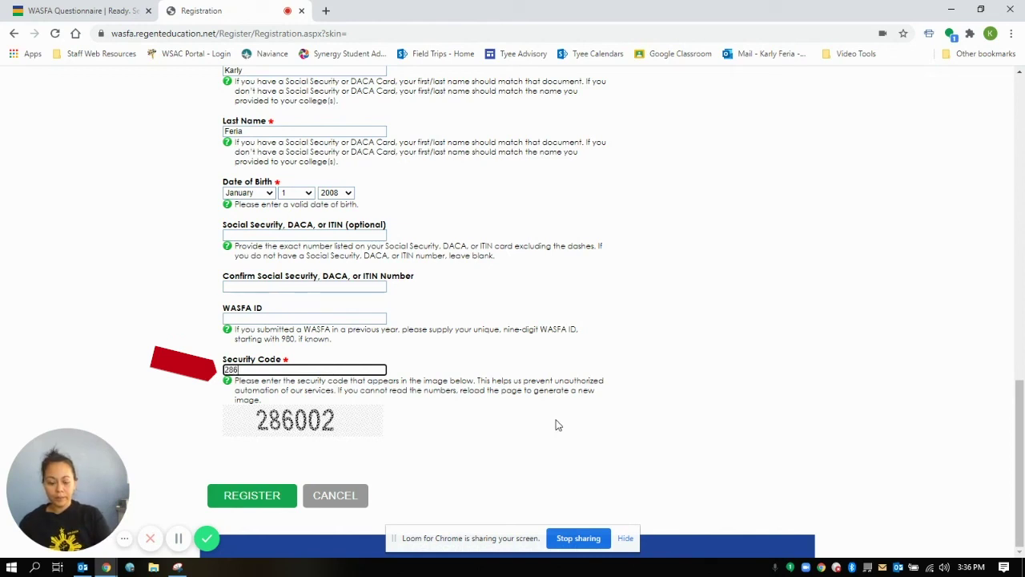
text(002)
click(258, 498)
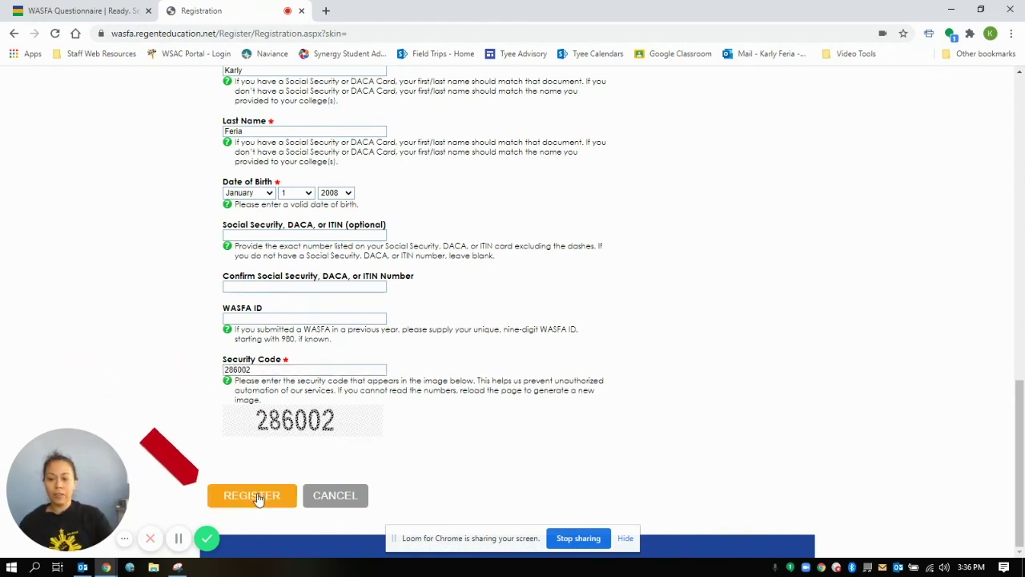